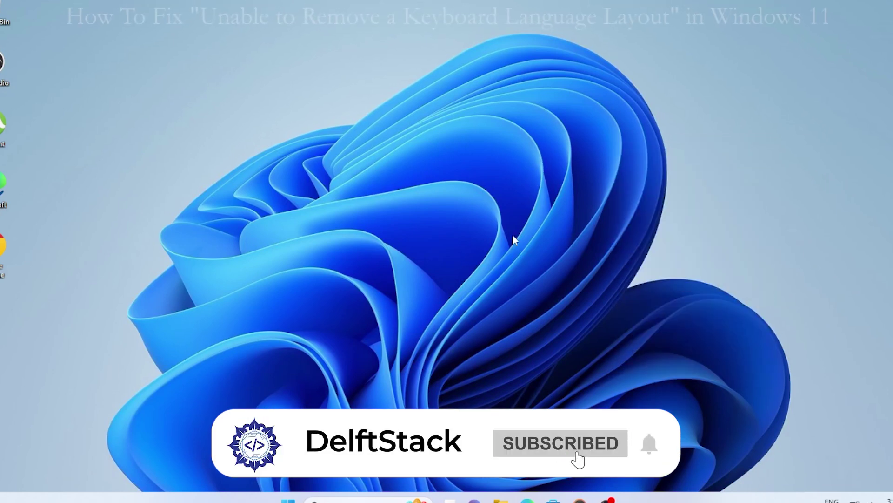
Refresh the desktop, then open Settings at Time & language > Language & region
right_click(487, 233)
left_click(503, 285)
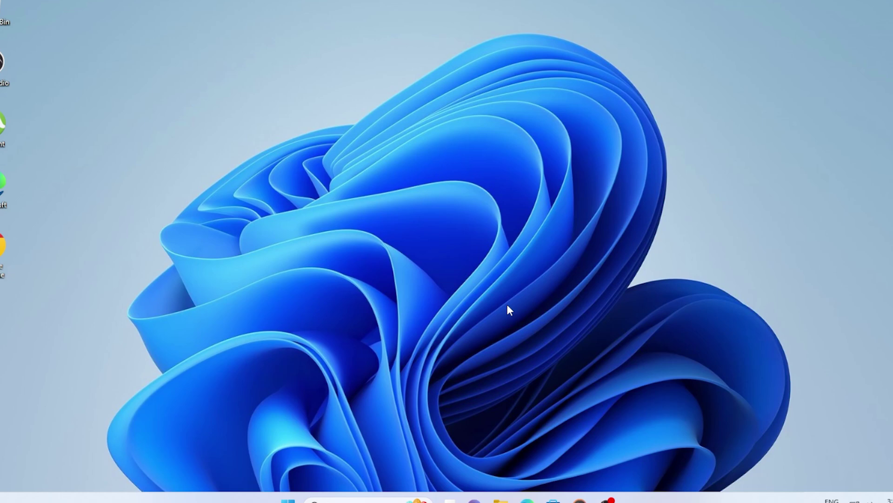
key("super")
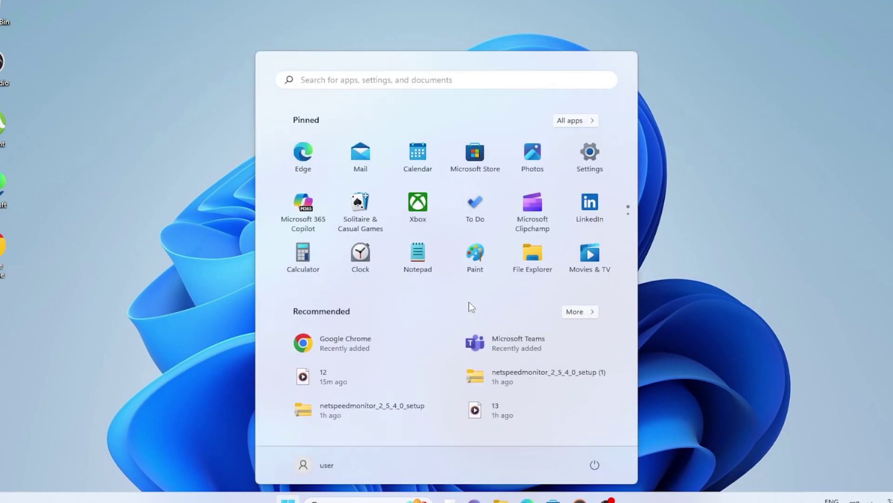
left_click(603, 165)
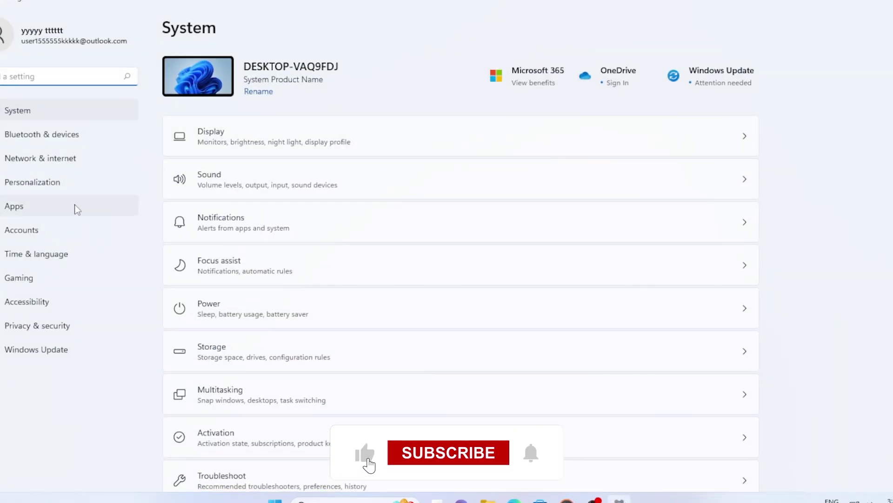
left_click(68, 253)
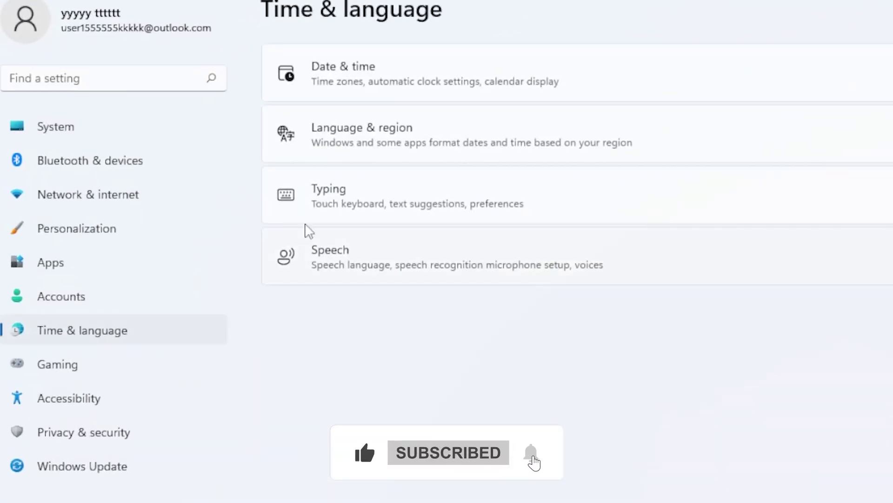
left_click(486, 135)
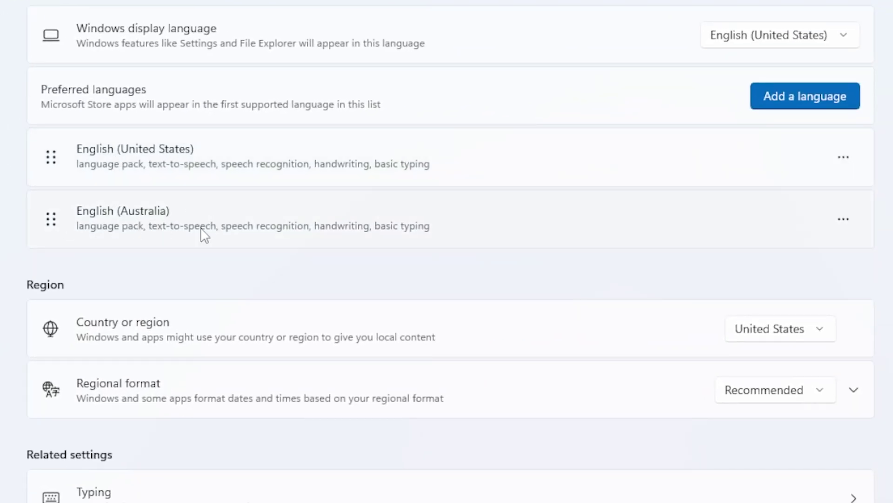
Add the Scottish Gaelic keyboard to the English (Australia) language options
left_click(843, 219)
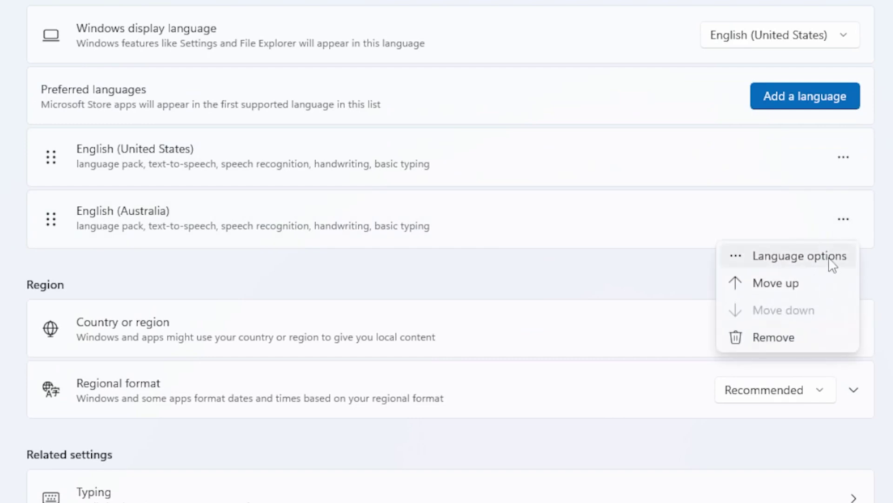
left_click(832, 260)
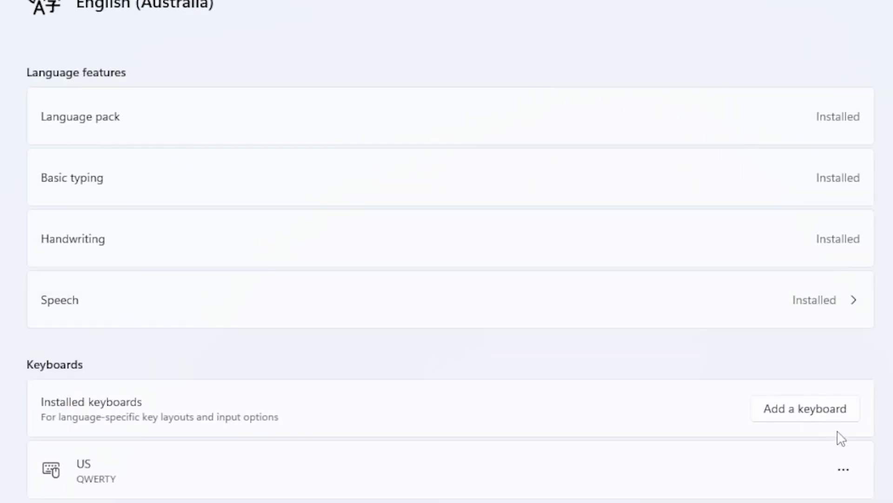
left_click(819, 409)
left_click(792, 342)
Remove the Scottish Gaelic keyboard, leaving US QWERTY as the only keyboard
scroll(866, 451, "down", 3)
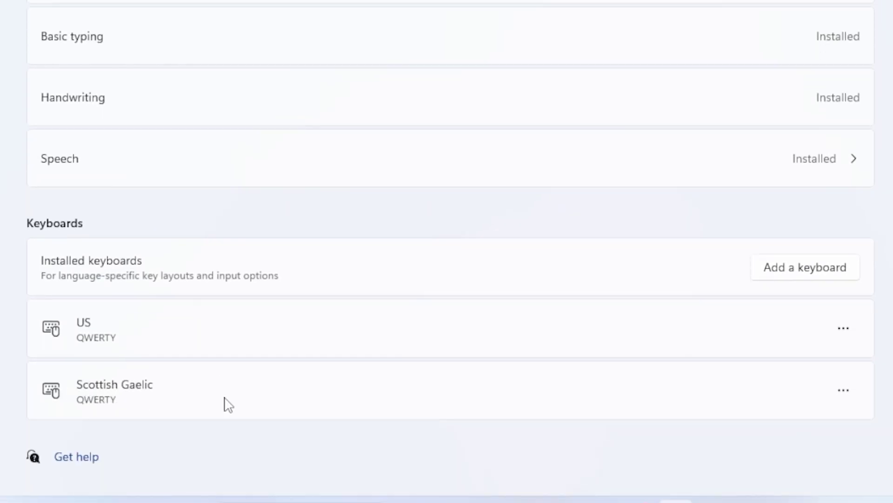
left_click(842, 400)
left_click(844, 403)
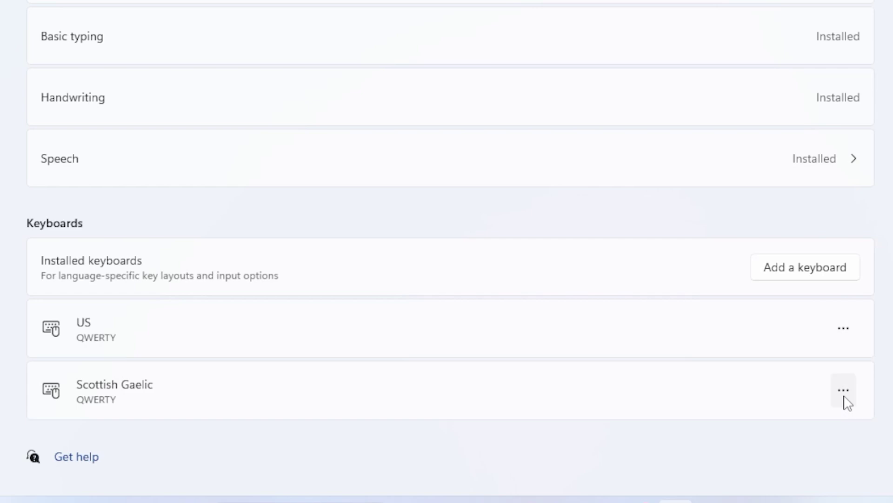
left_click(848, 402)
left_click(833, 426)
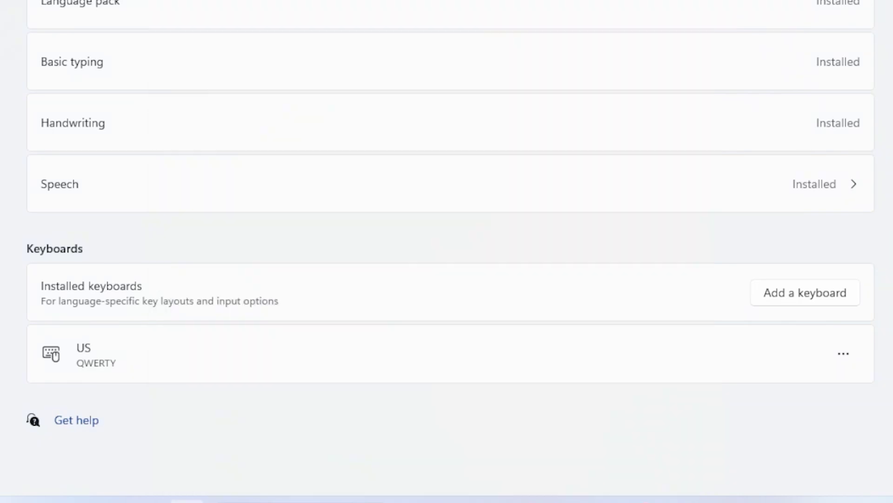
Launch Windows PowerShell as administrator and run Get-WinUserLanguageList to show en-US and en-AU
key("super")
type("pow")
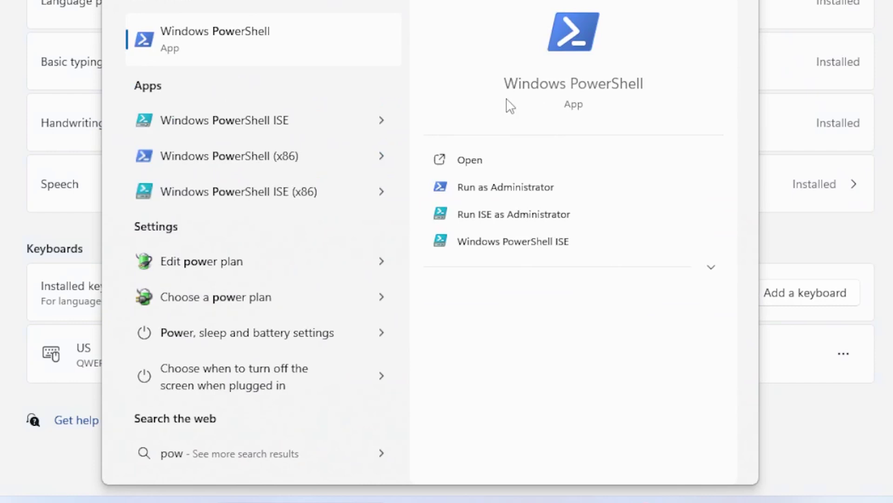
right_click(262, 40)
left_click(323, 75)
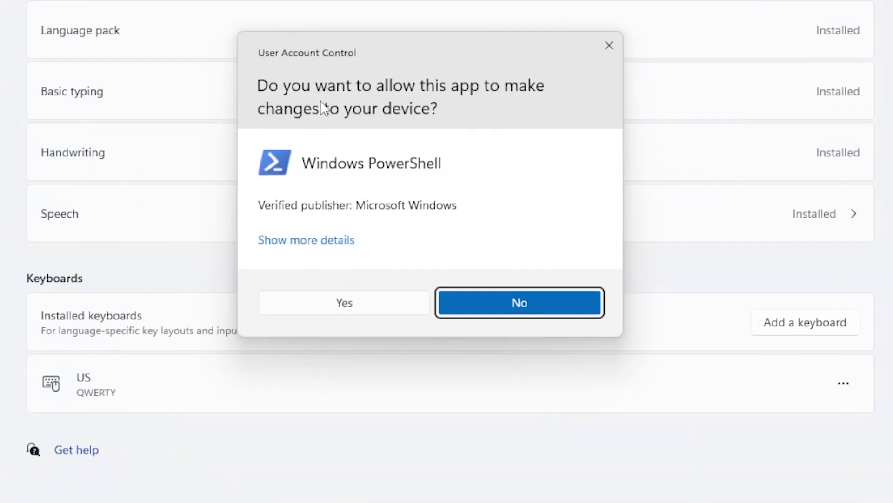
left_click(389, 283)
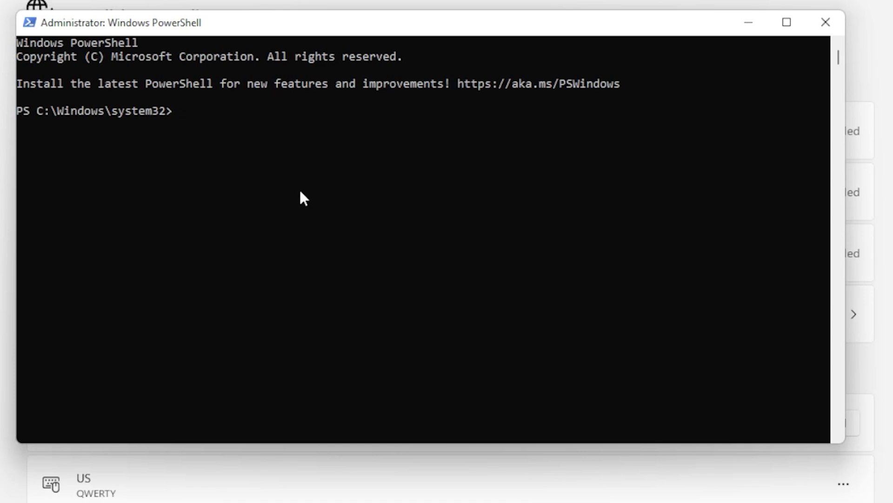
type("Get-WinUserLanguageList")
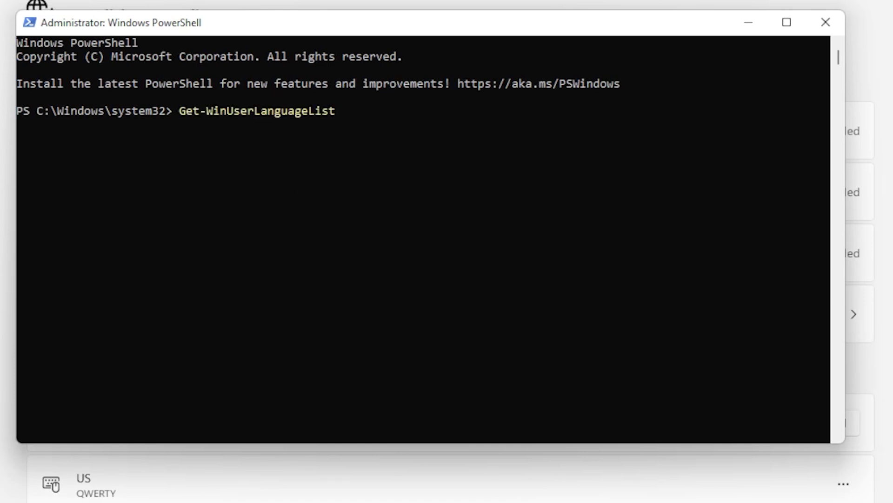
key("Return")
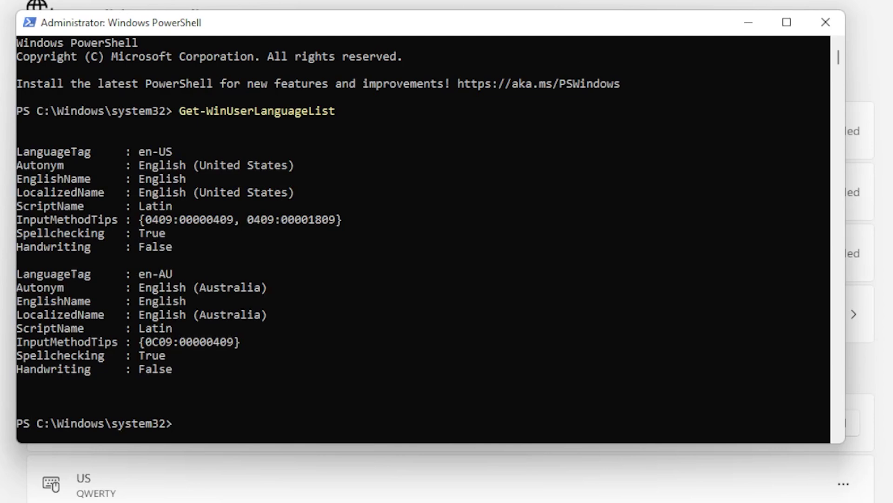
Store the language list with $langList = Get-WinUserLanguageList and begin a $langList.RemoveAt() call
type("$langList = ")
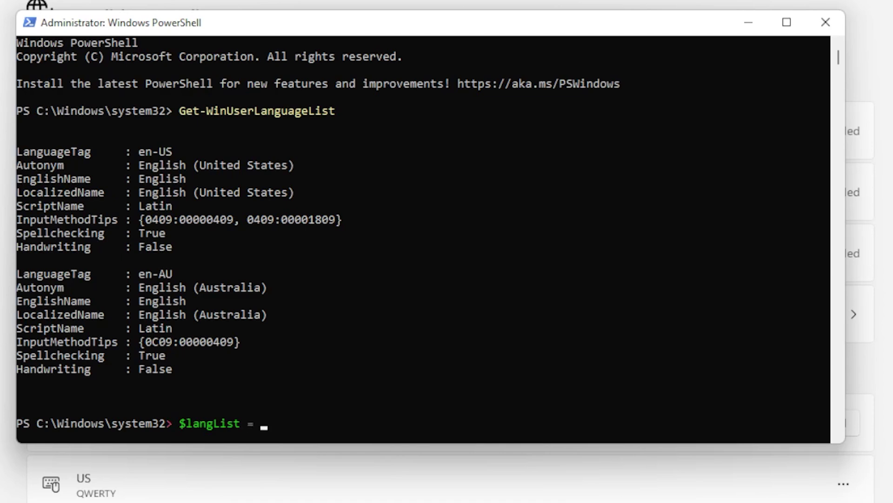
type("Get-WinUser")
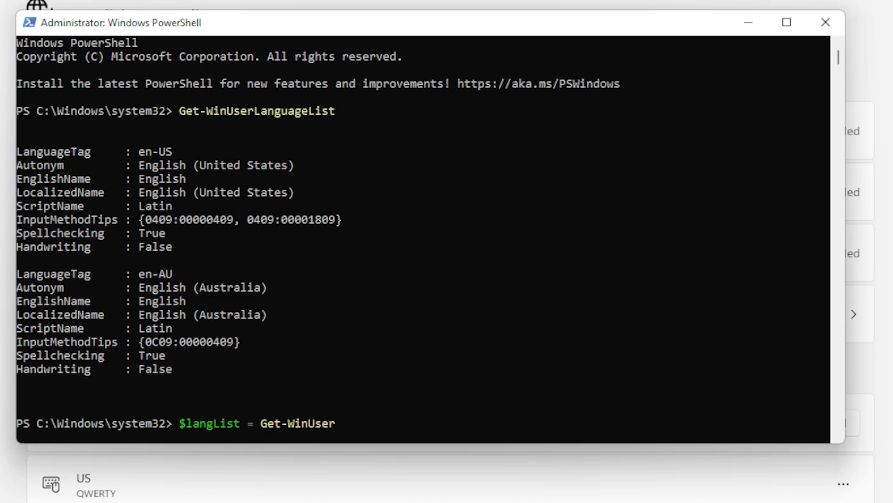
type("La")
key("Tab")
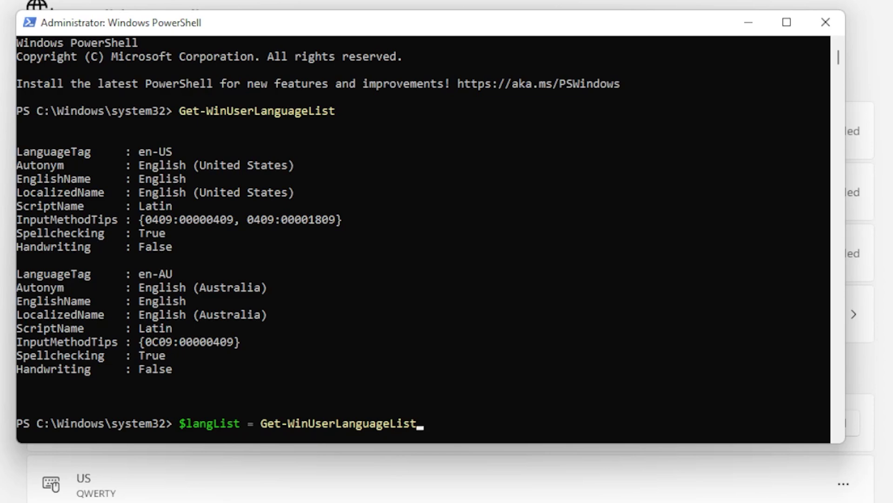
key("Return")
type("$langList.RemoveAt")
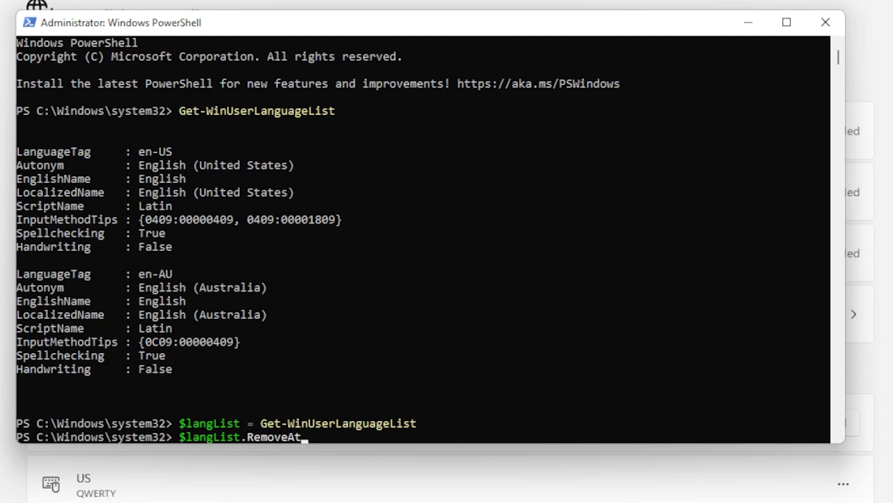
type("(")
type("0000")
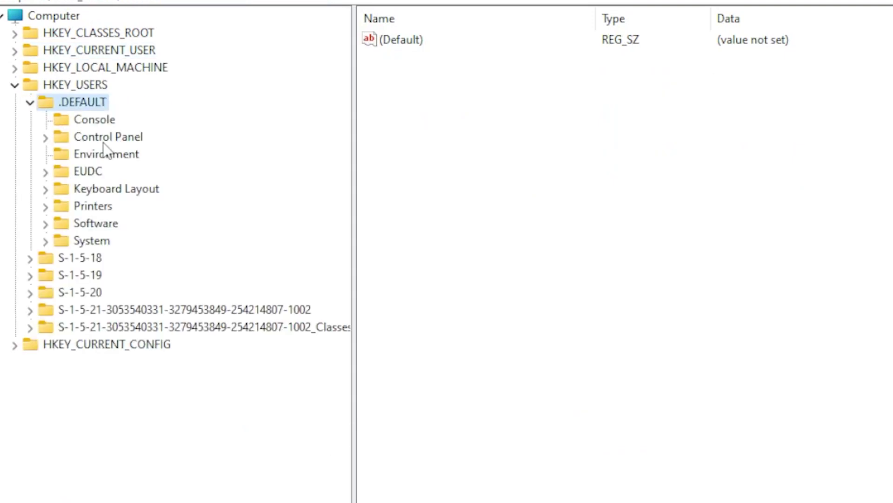
Open HKEY_USERS\.DEFAULT\Keyboard Layout\Preload and step through its values 1, 2 and 3
left_click(46, 189)
left_click(53, 190)
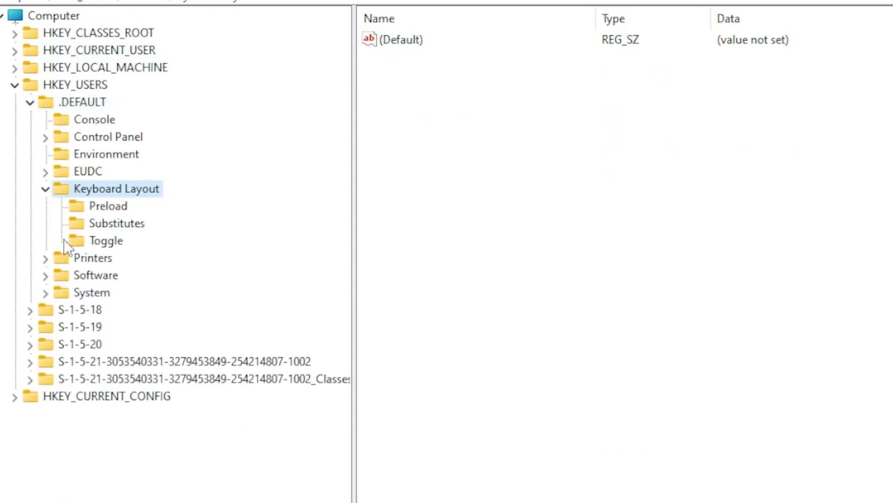
left_click(108, 212)
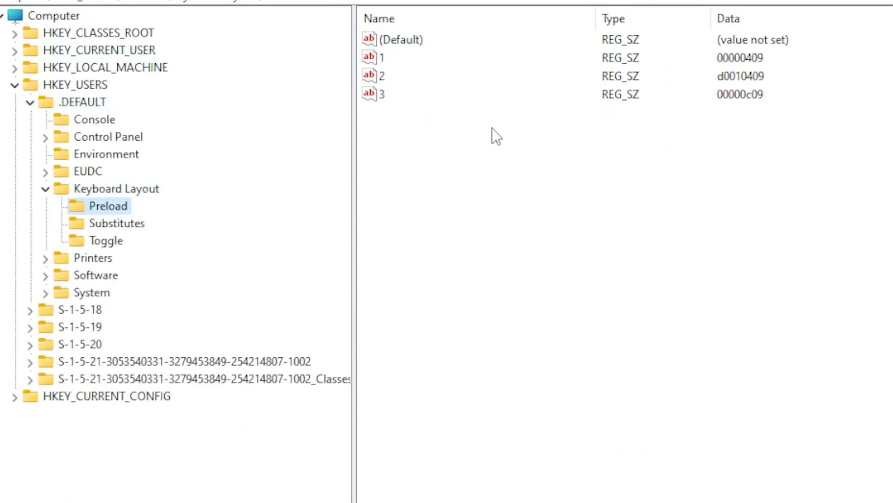
left_click(389, 60)
key("Down")
key("Down")
key("F2")
left_click(410, 114)
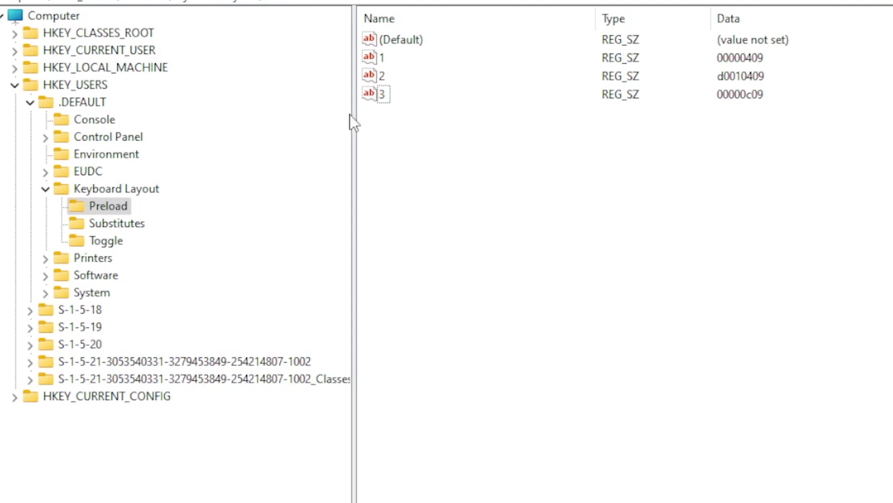
Bring up the delete menu for value 3 and then all Preload values, deleting nothing
right_click(380, 99)
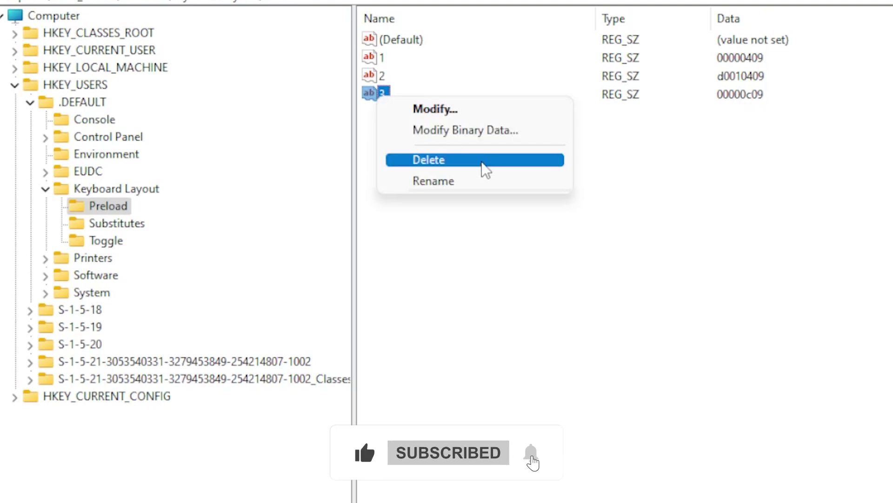
left_click(360, 148)
left_click_drag(364, 143, 398, 36)
right_click(389, 57)
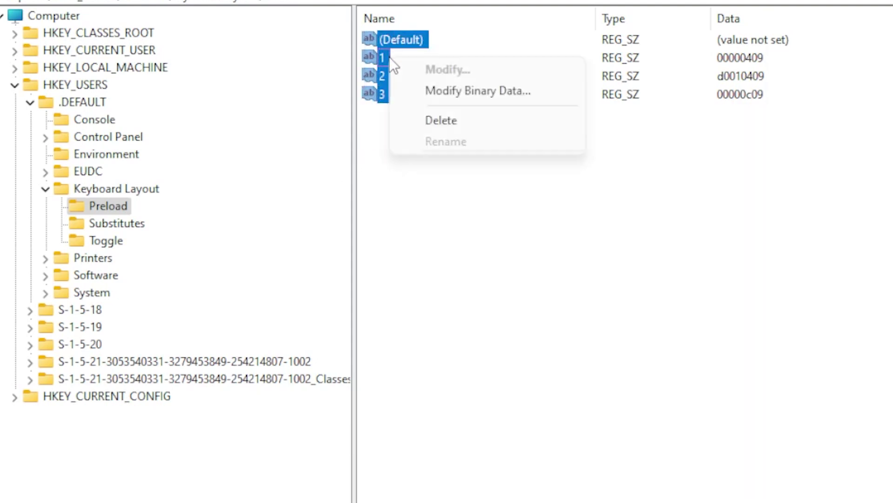
left_click(446, 120)
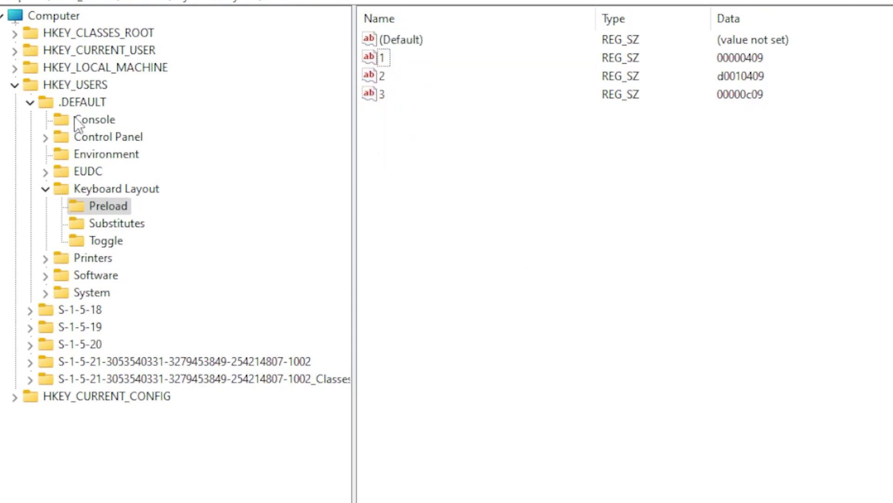
Switch to HKEY_CURRENT_USER\Keyboard Layout\Preload and open value 3's menu without deleting it
left_click(15, 85)
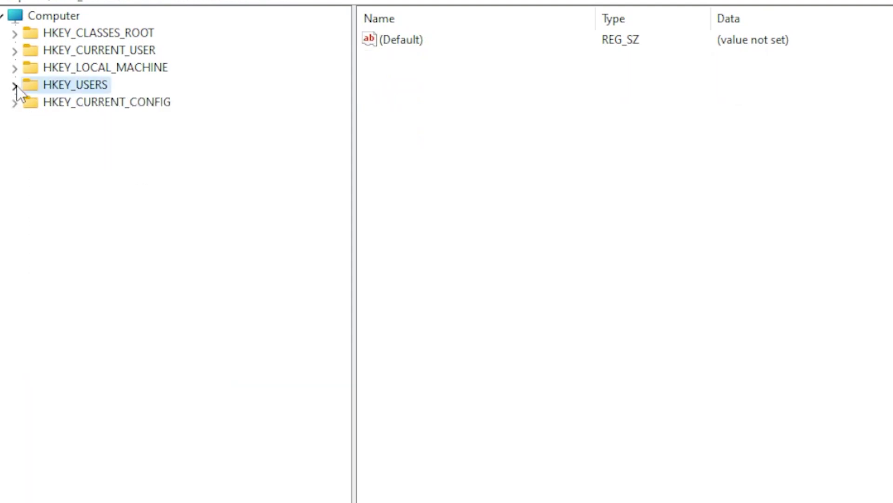
left_click(15, 50)
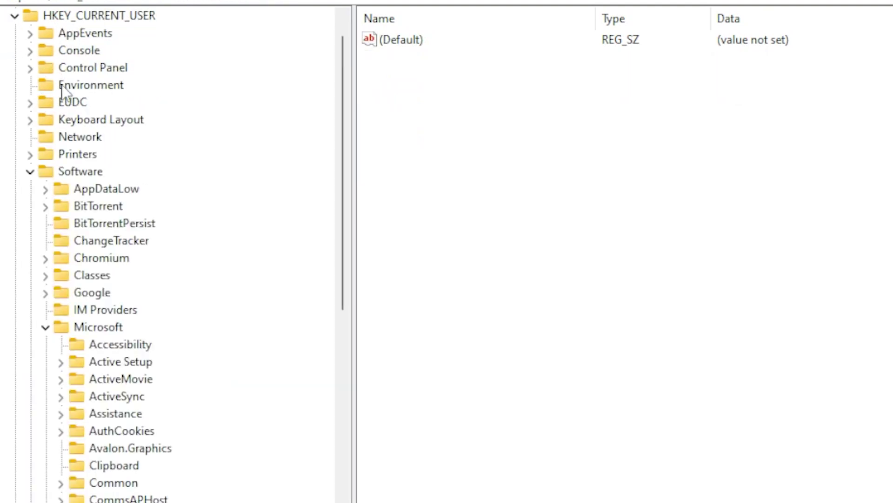
scroll(66, 135, "up", 1)
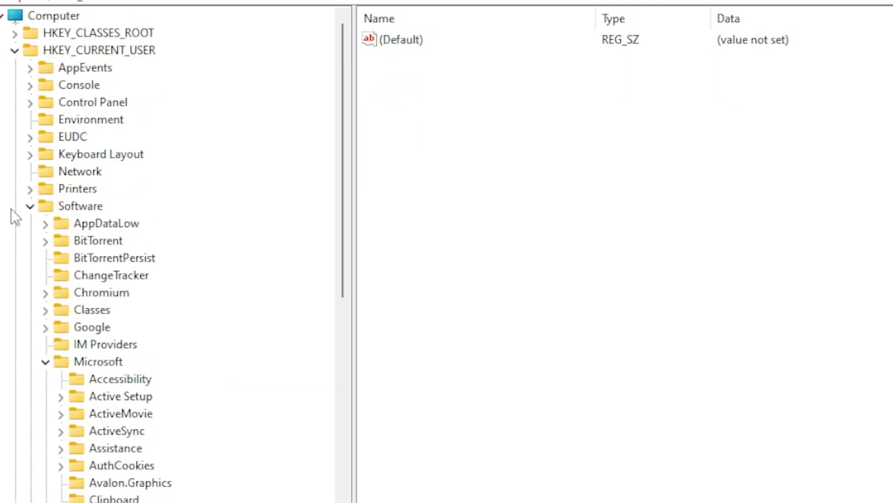
left_click(29, 207)
left_click(56, 158)
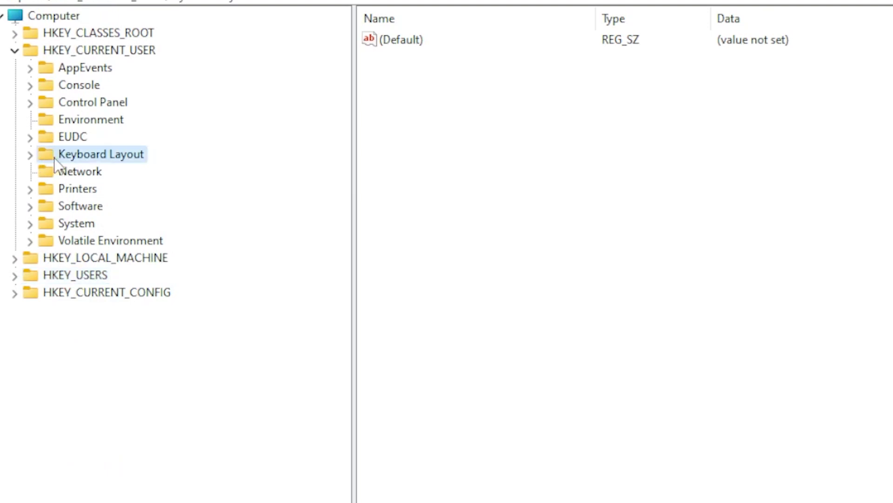
left_click(30, 155)
left_click(75, 172)
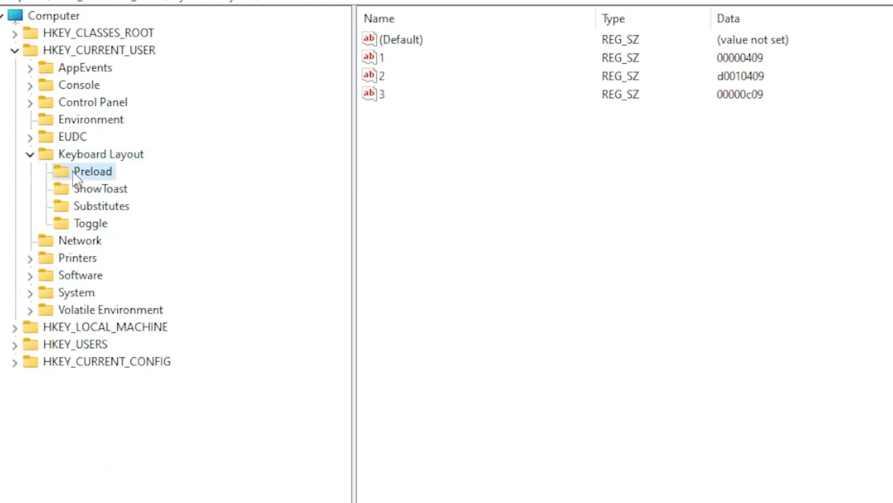
right_click(375, 99)
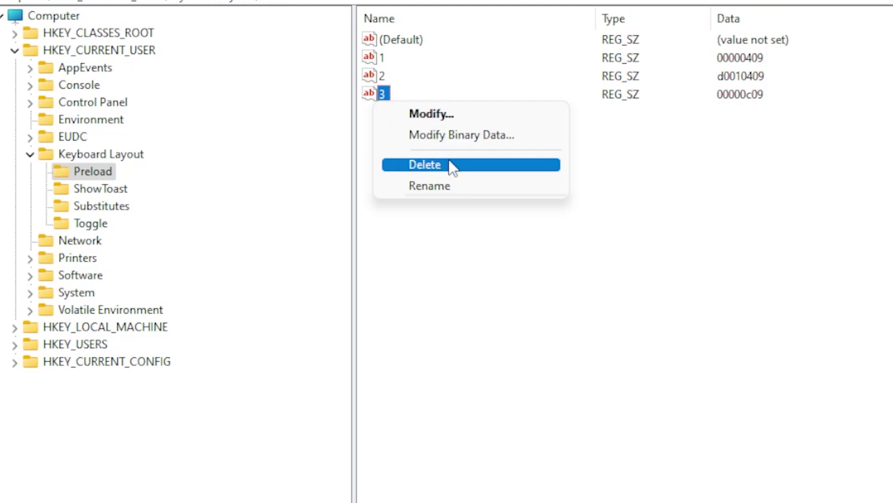
left_click(711, 321)
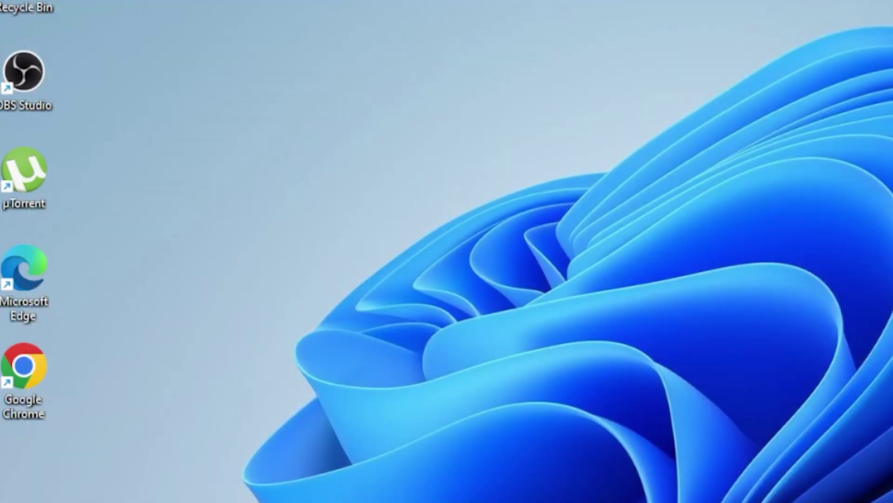
Launch Settings and go through Time & language > Typing to Advanced keyboard settings
key("super")
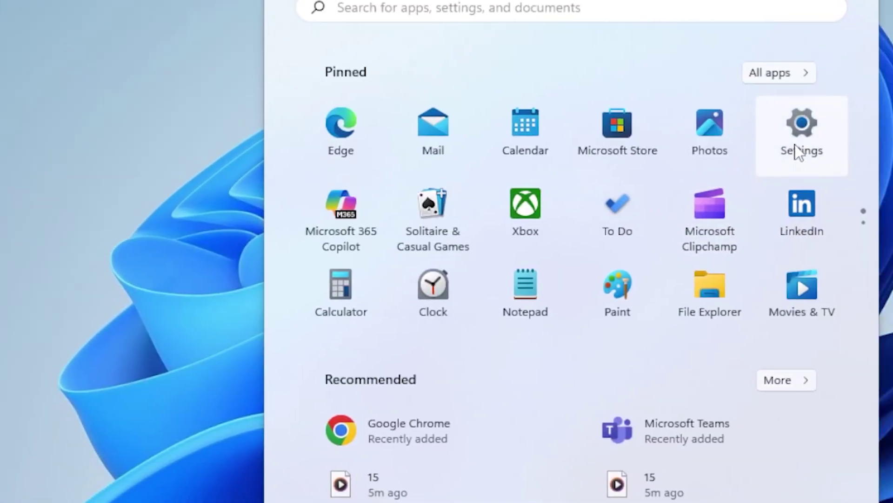
left_click(790, 142)
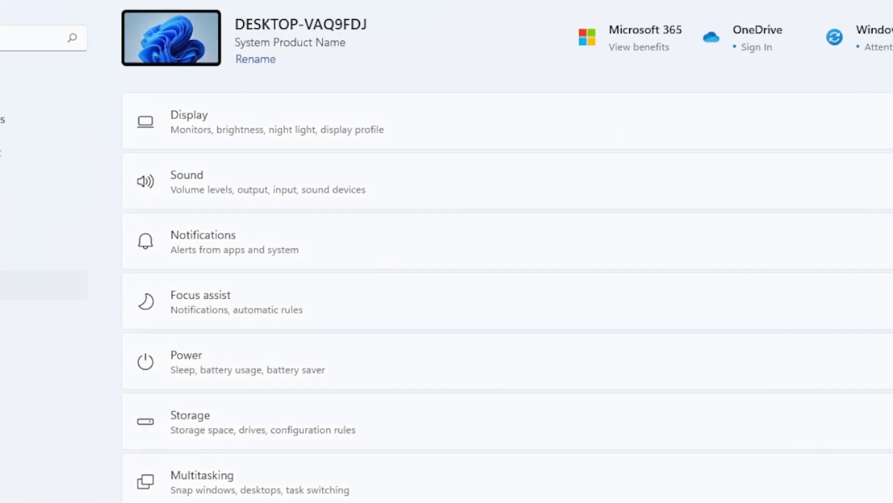
left_click(166, 304)
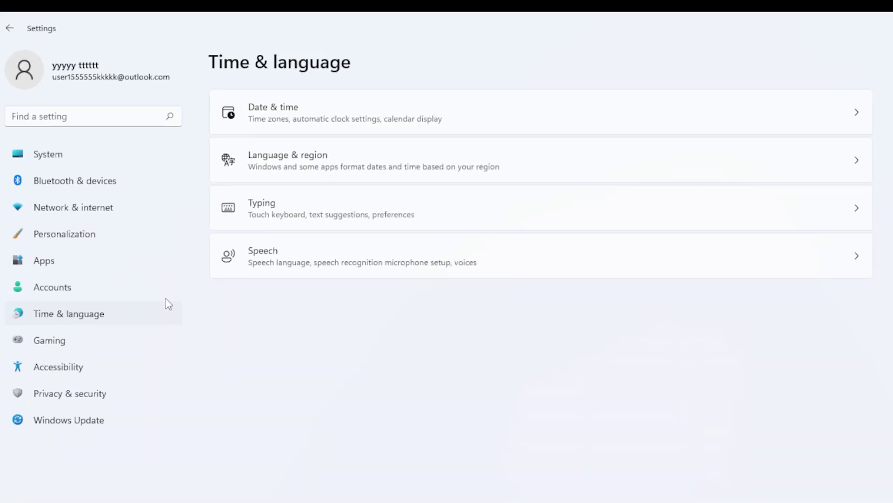
left_click(308, 207)
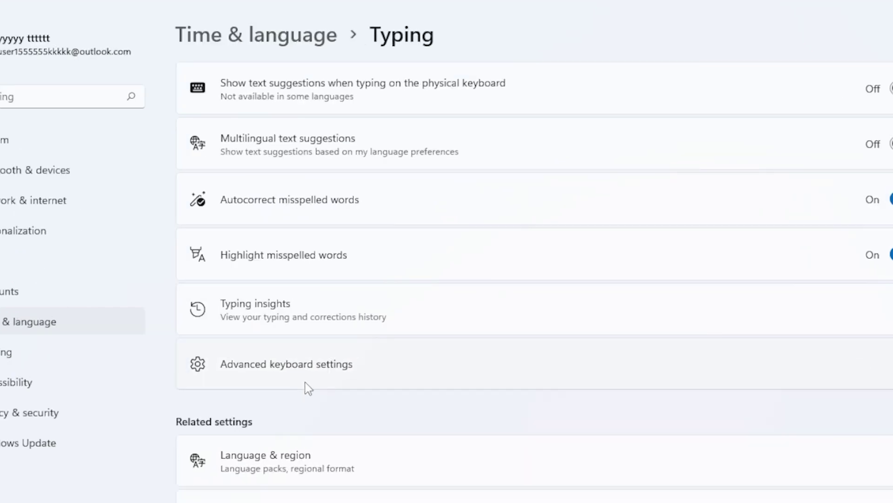
left_click(335, 373)
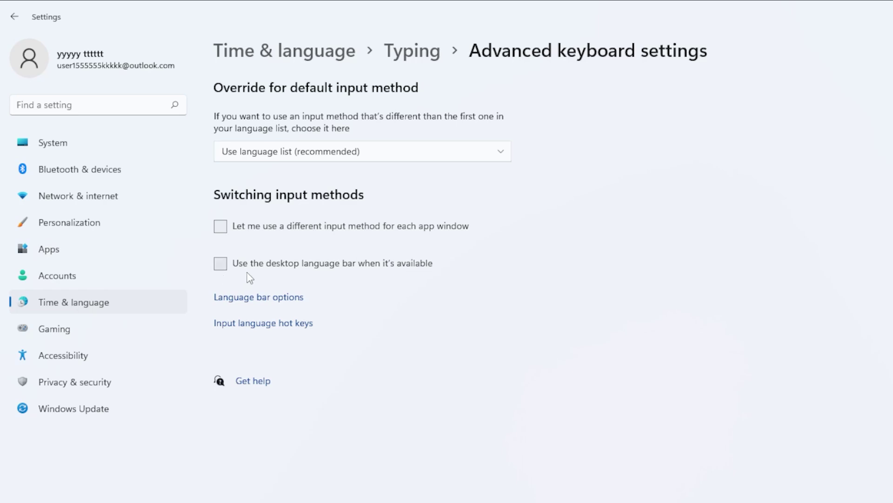
left_click(295, 307)
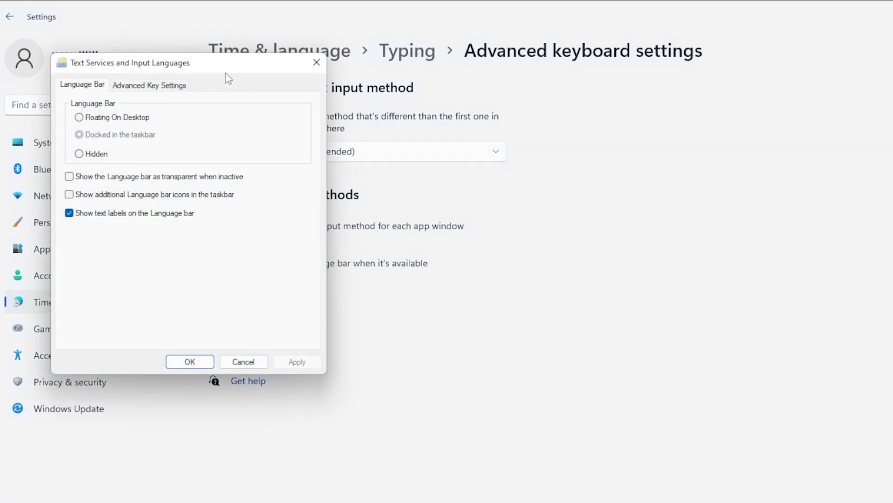
left_click_drag(225, 71, 293, 79)
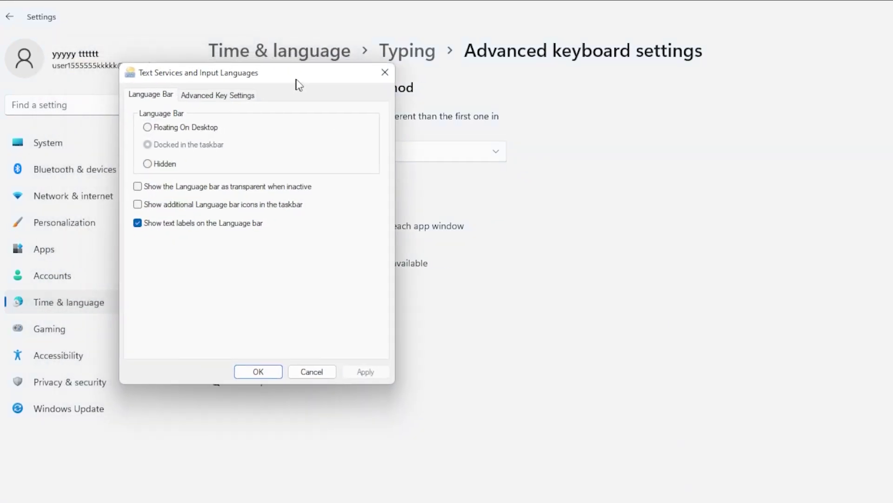
left_click(250, 98)
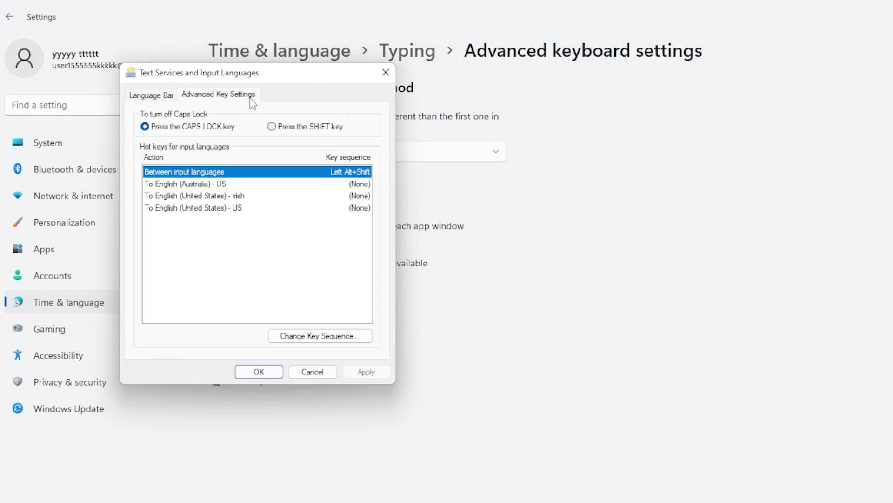
left_click(334, 344)
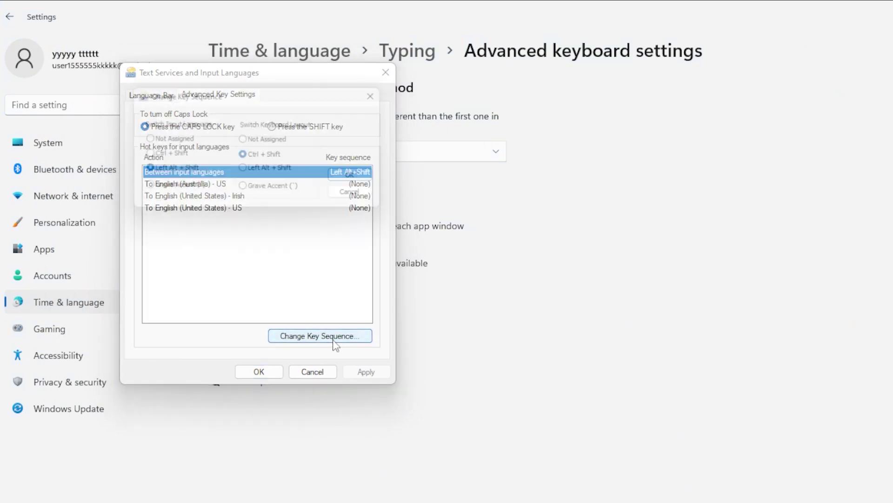
left_click_drag(268, 95, 285, 130)
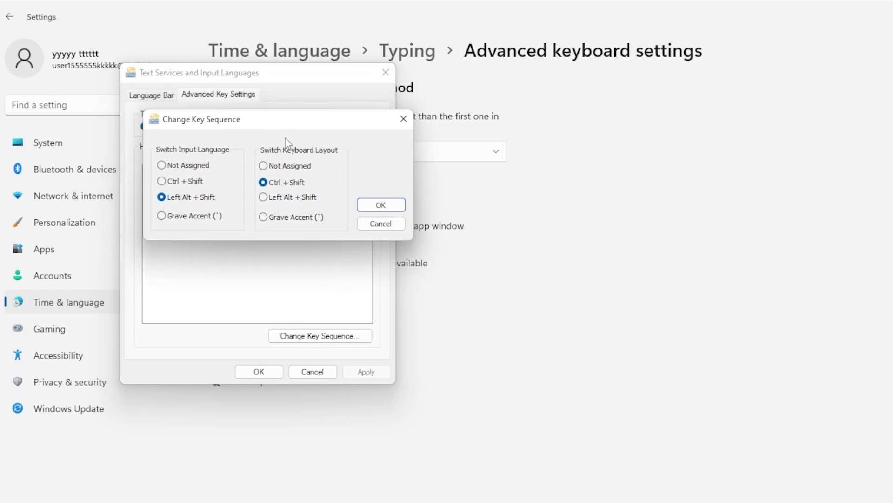
left_click(162, 165)
left_click(264, 166)
left_click(381, 223)
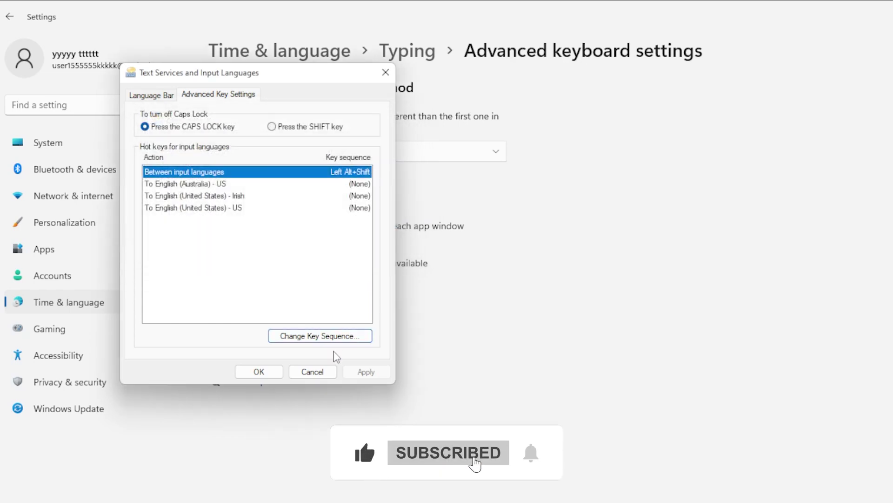
left_click(328, 370)
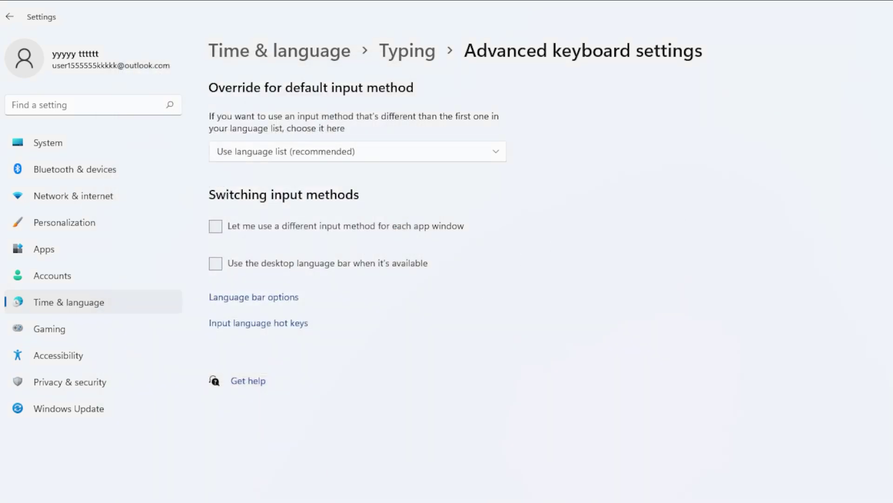